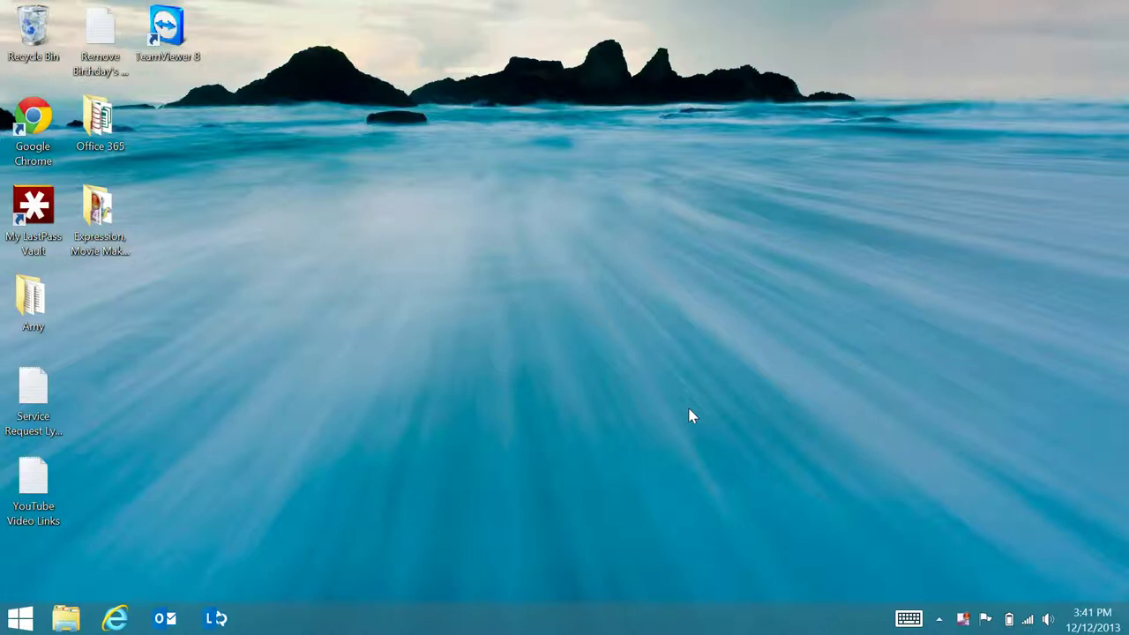
- Open Internet Explorer and go to the Credexo identity portal at myid.credexo.com
{"action": "left_click", "coordinate": [115, 619]}
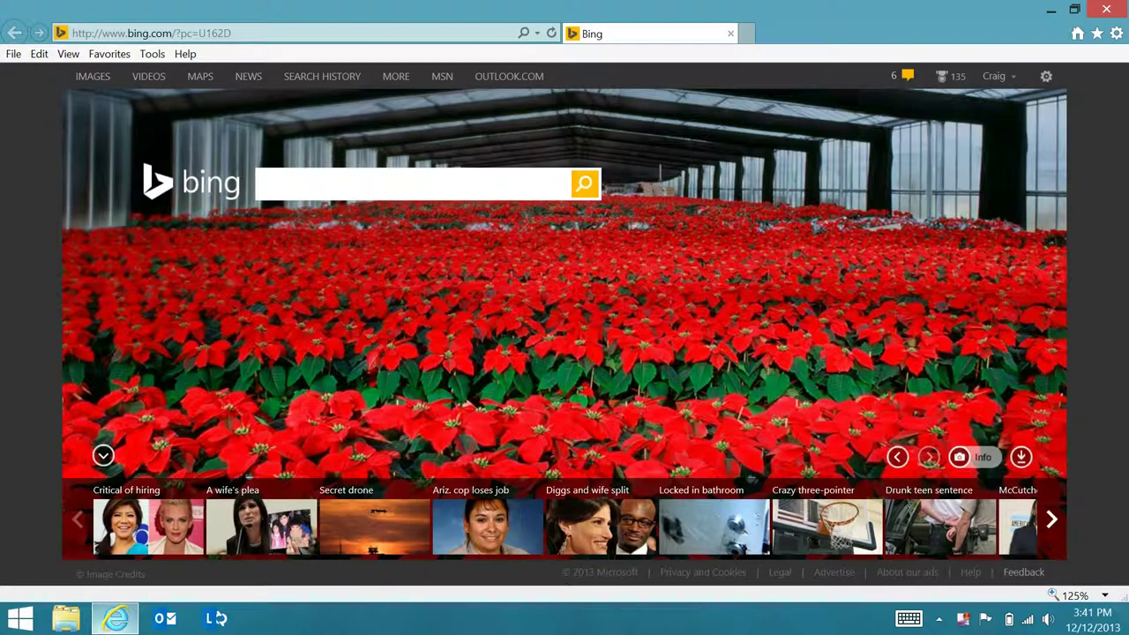
{"action": "left_click", "coordinate": [204, 33]}
{"action": "type", "text": "myid.credexo.com/"}
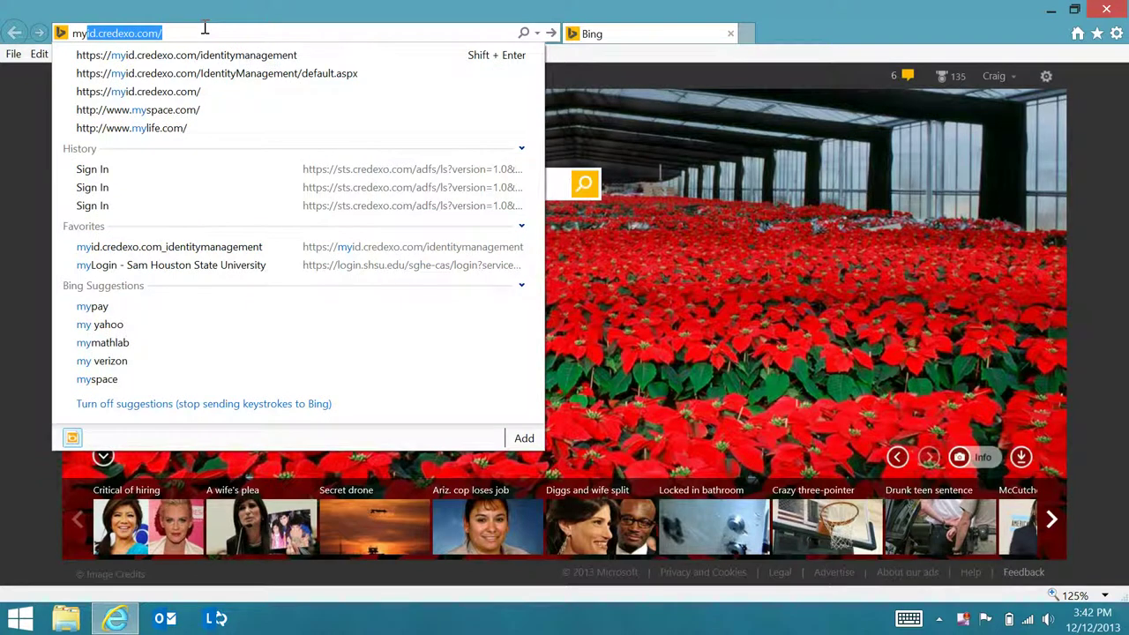
{"action": "left_click", "coordinate": [197, 58]}
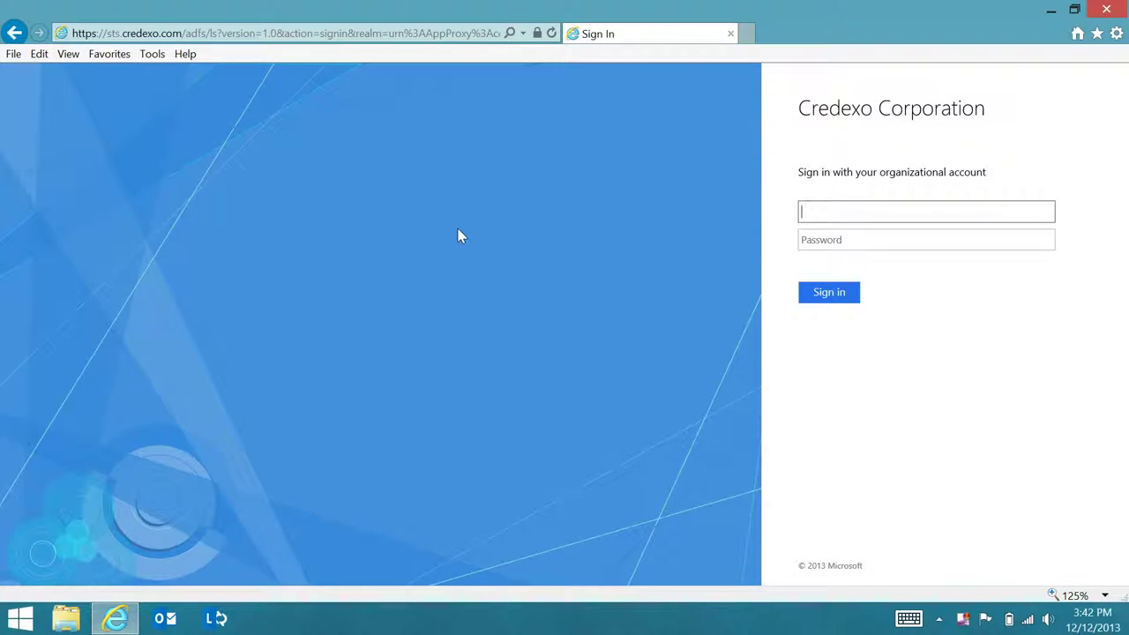
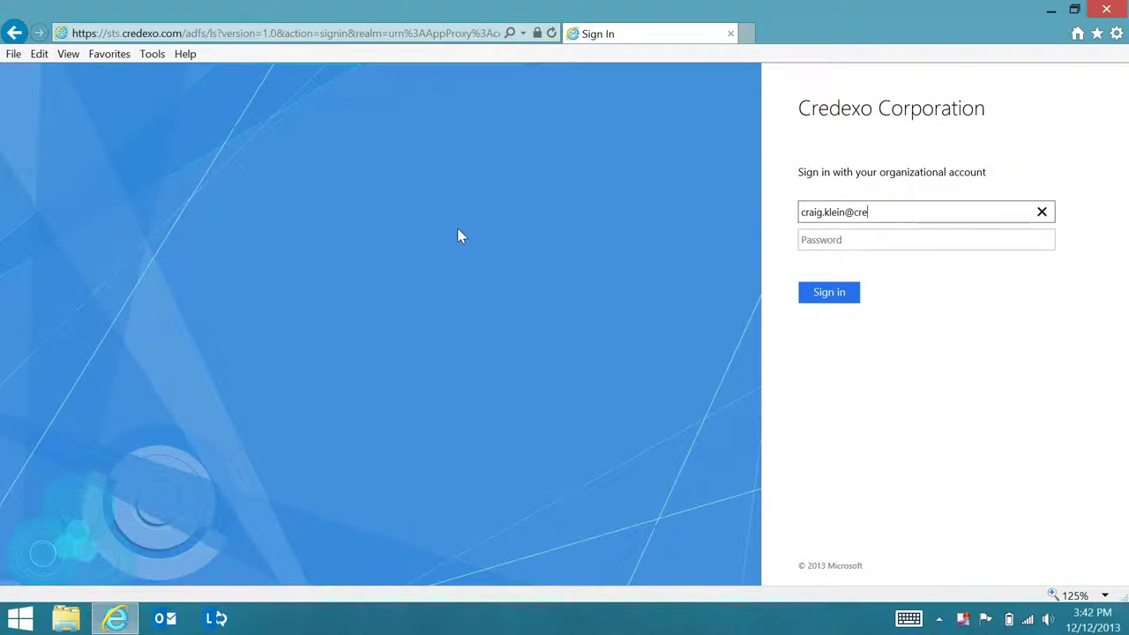
- Sign in on the ADFS page with the organizational user name and account password
{"action": "key", "text": "Tab"}
{"action": "type", "text": "*******"}
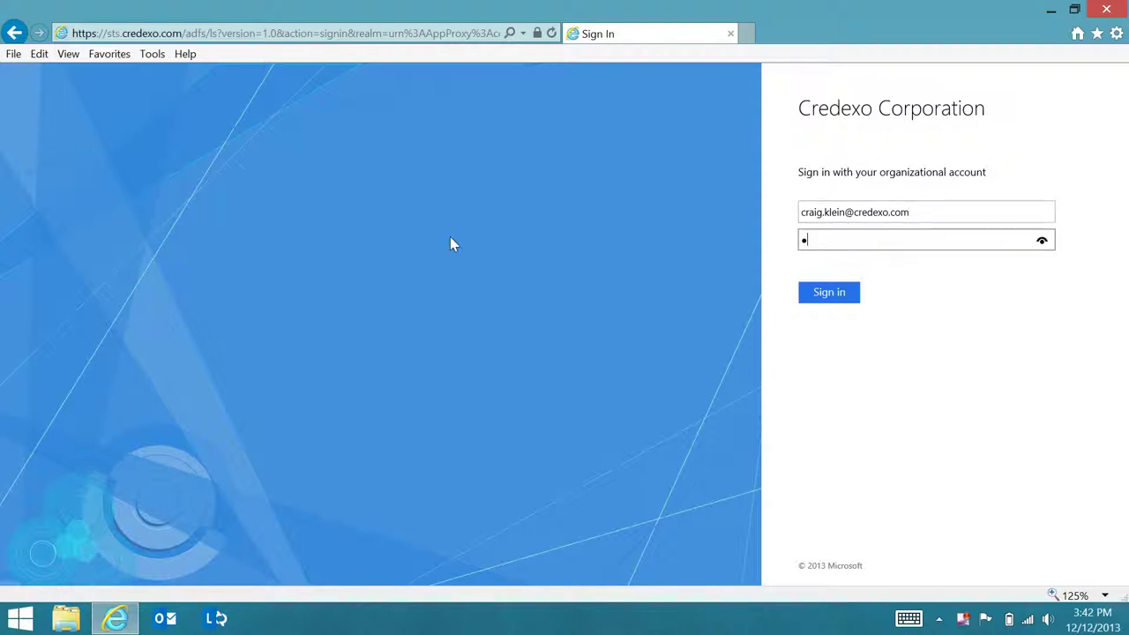
{"action": "type", "text": "*"}
{"action": "key", "text": "Return"}
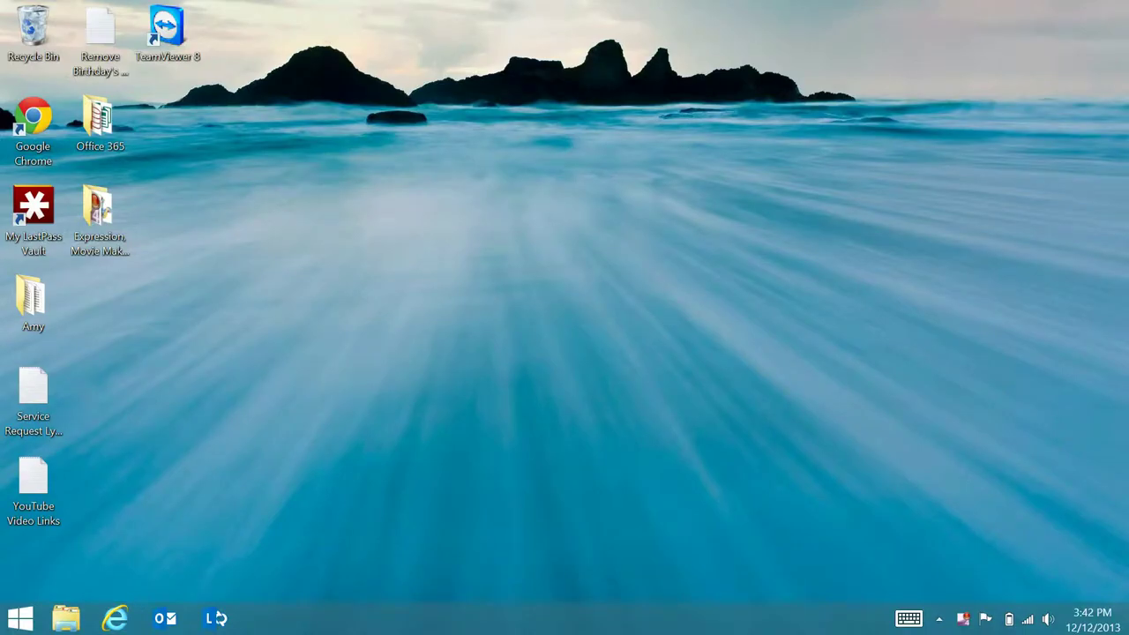
- Reopen Internet Explorer and load the myid.credexo.com/identitymanagement suggestion
{"action": "left_click", "coordinate": [114, 617]}
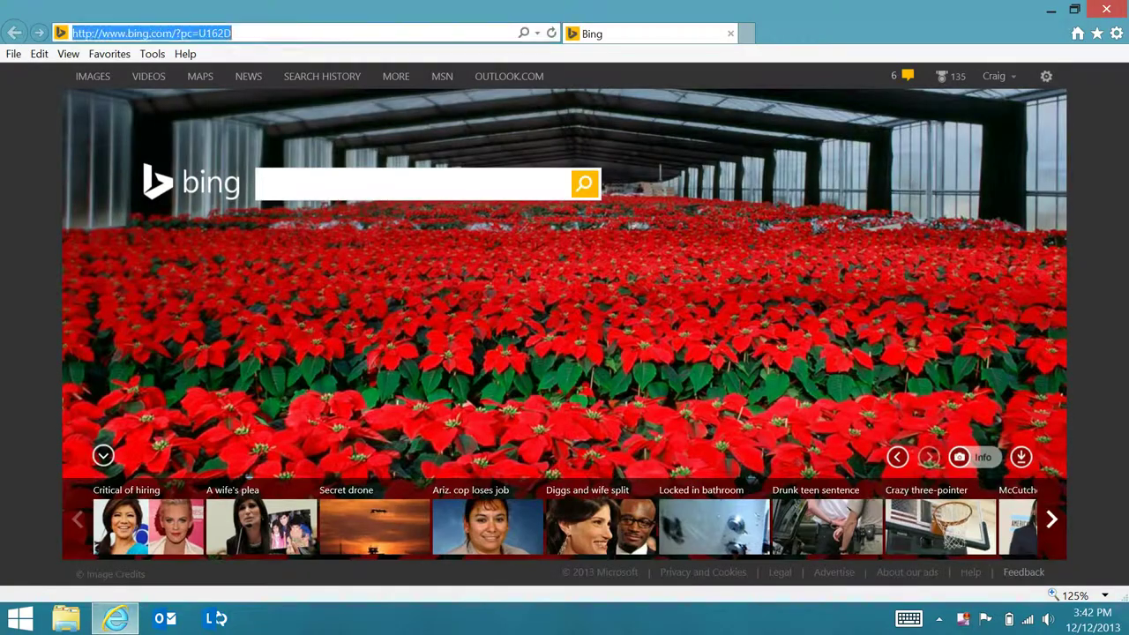
{"action": "type", "text": "myid.credexo.com/"}
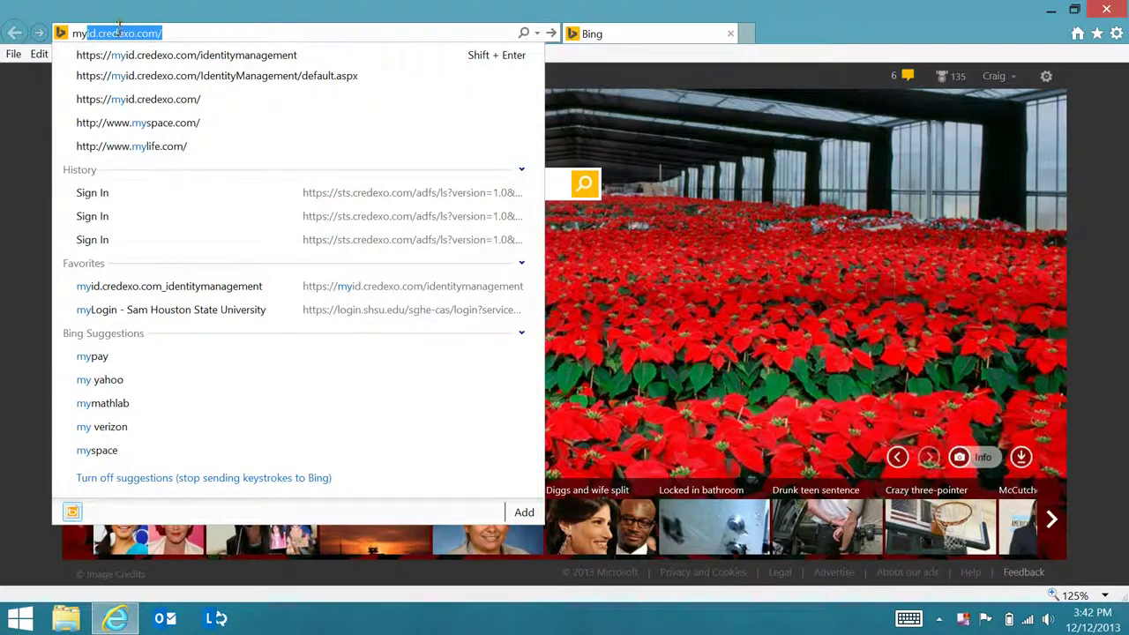
{"action": "left_click", "coordinate": [168, 54]}
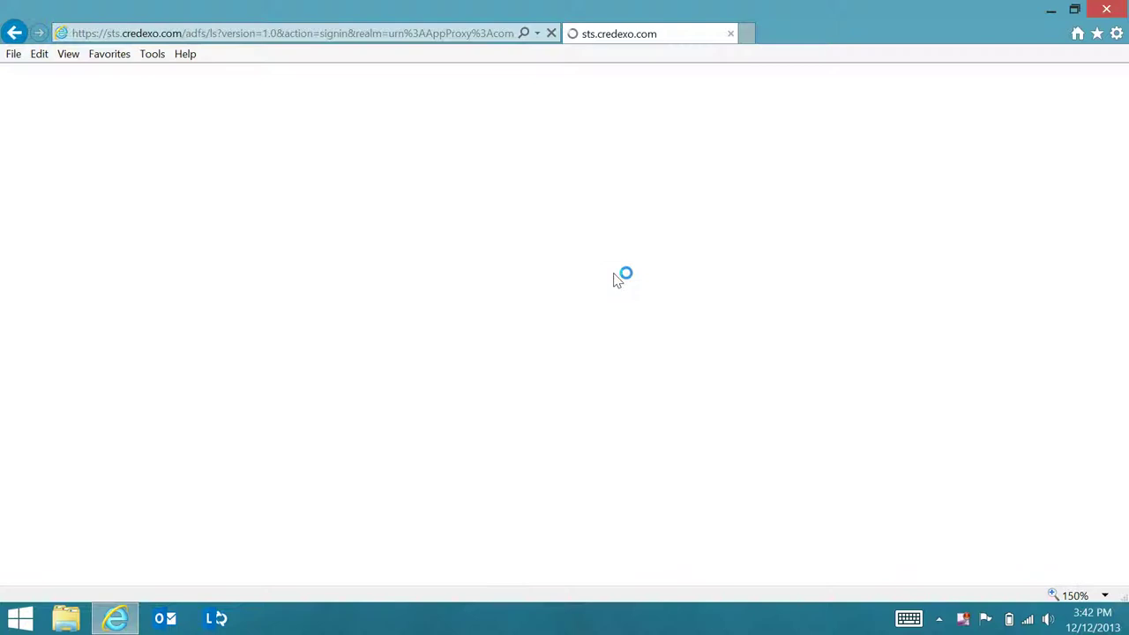
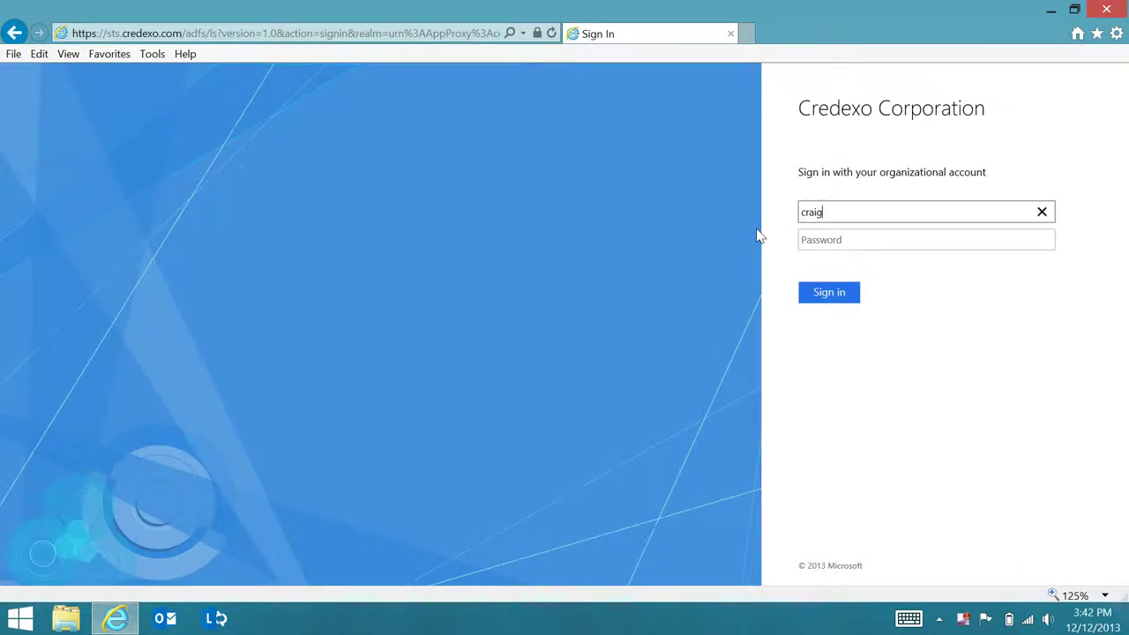
- Sign in with the organizational user name and password, then close the browser
{"action": "left_click", "coordinate": [804, 239]}
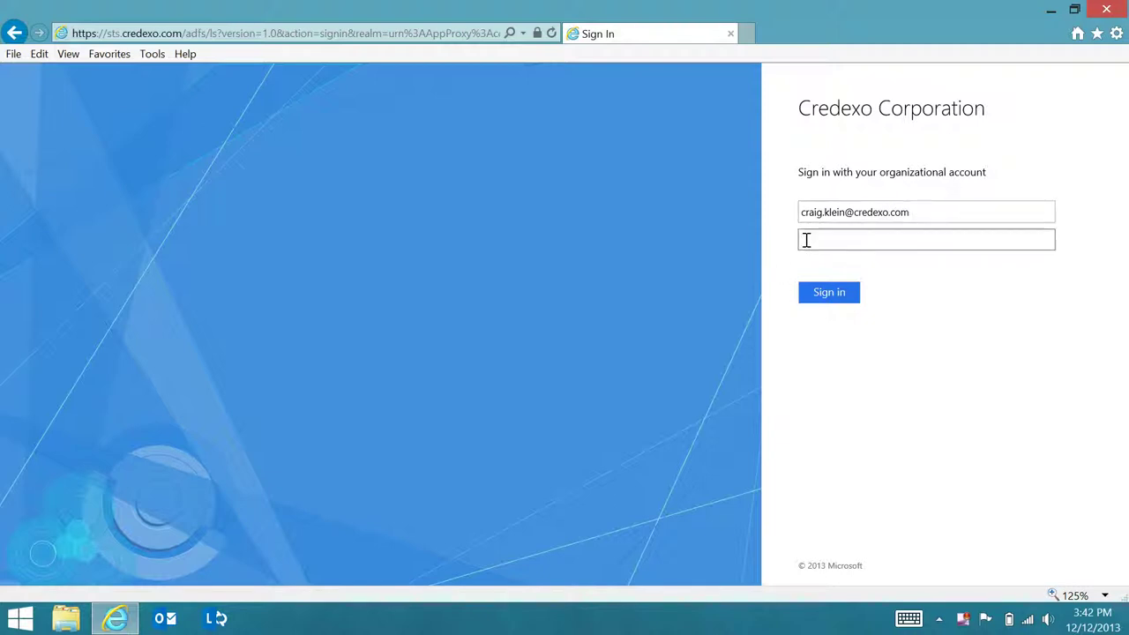
{"action": "type", "text": "Pa$$w0rd"}
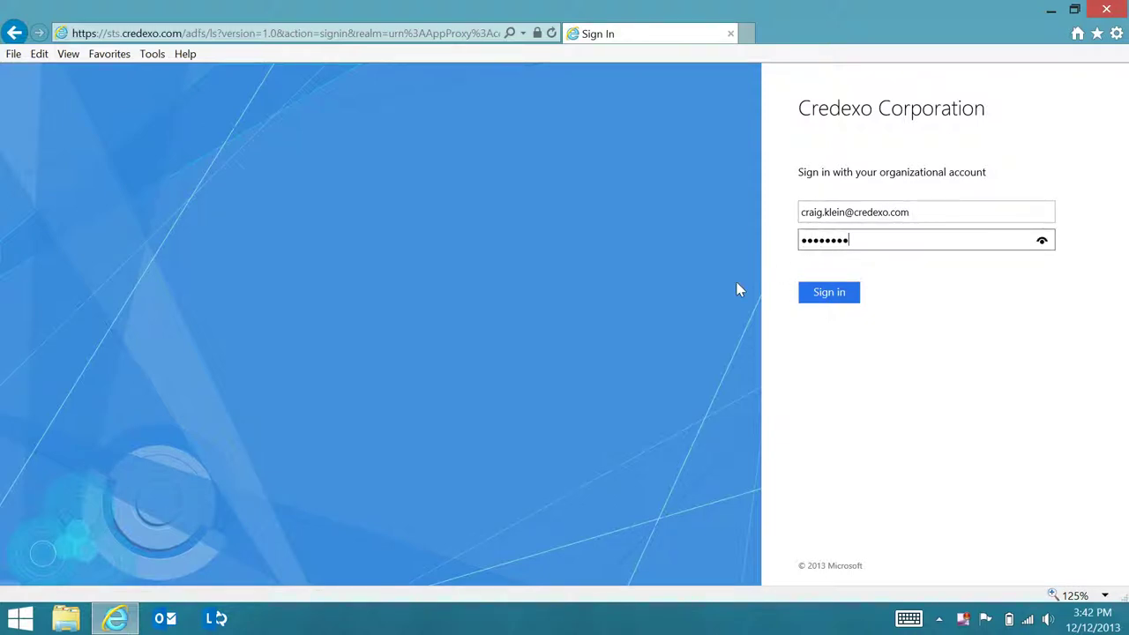
{"action": "key", "text": "Return"}
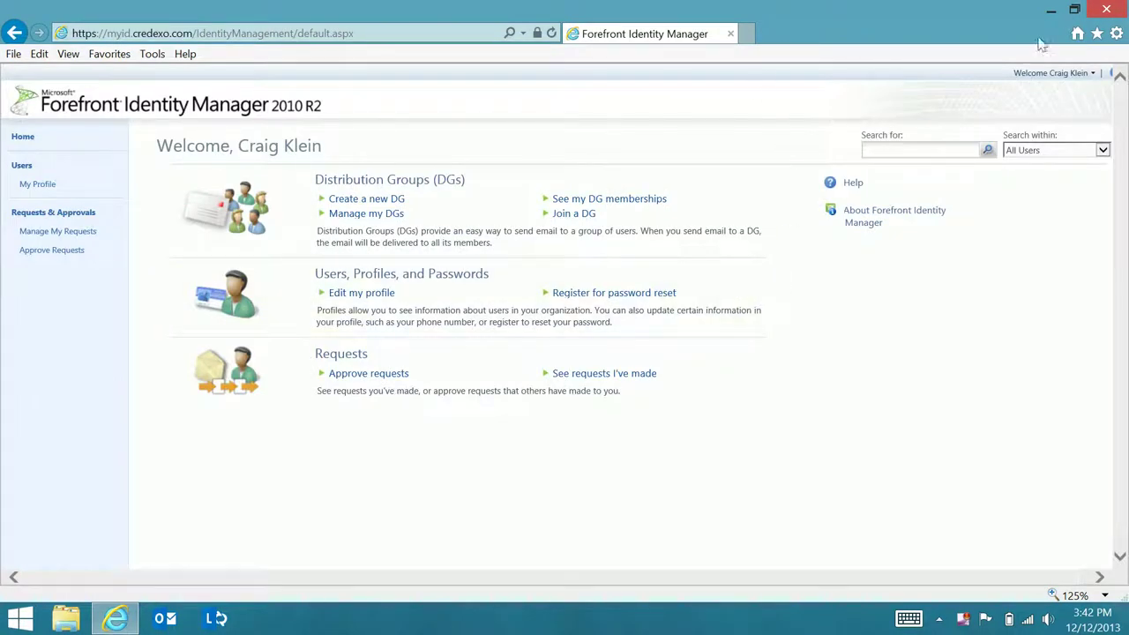
{"action": "left_click", "coordinate": [1108, 10]}
- Go to the Network > Workplace page in PC settings
{"action": "mouse_move", "coordinate": [1125, 423]}
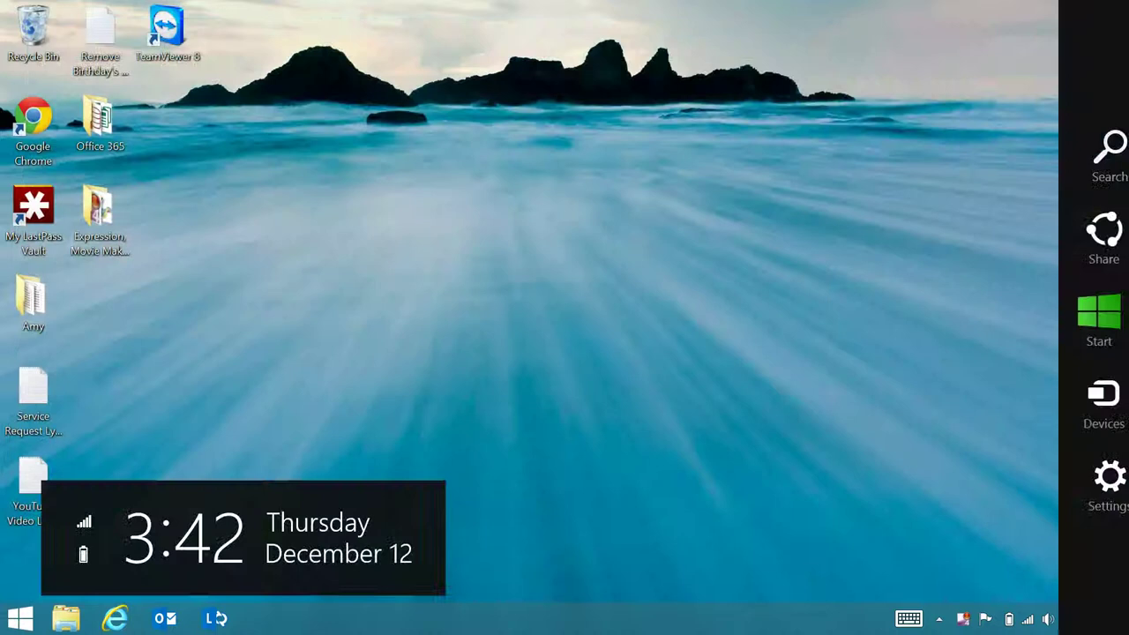
{"action": "left_click", "coordinate": [1110, 481]}
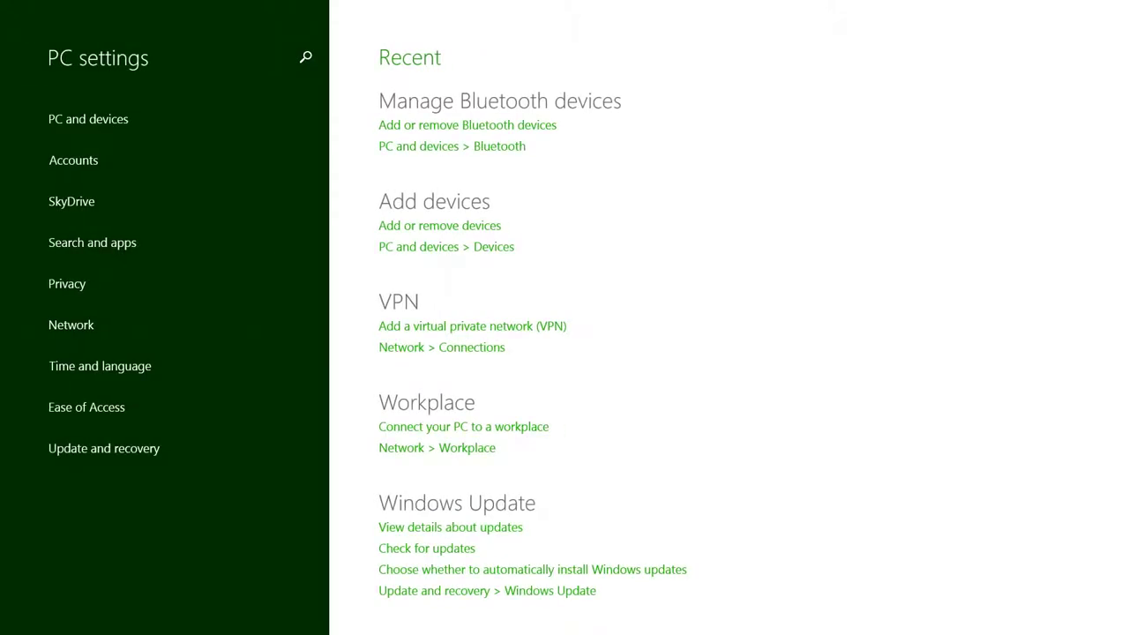
{"action": "left_click", "coordinate": [104, 332]}
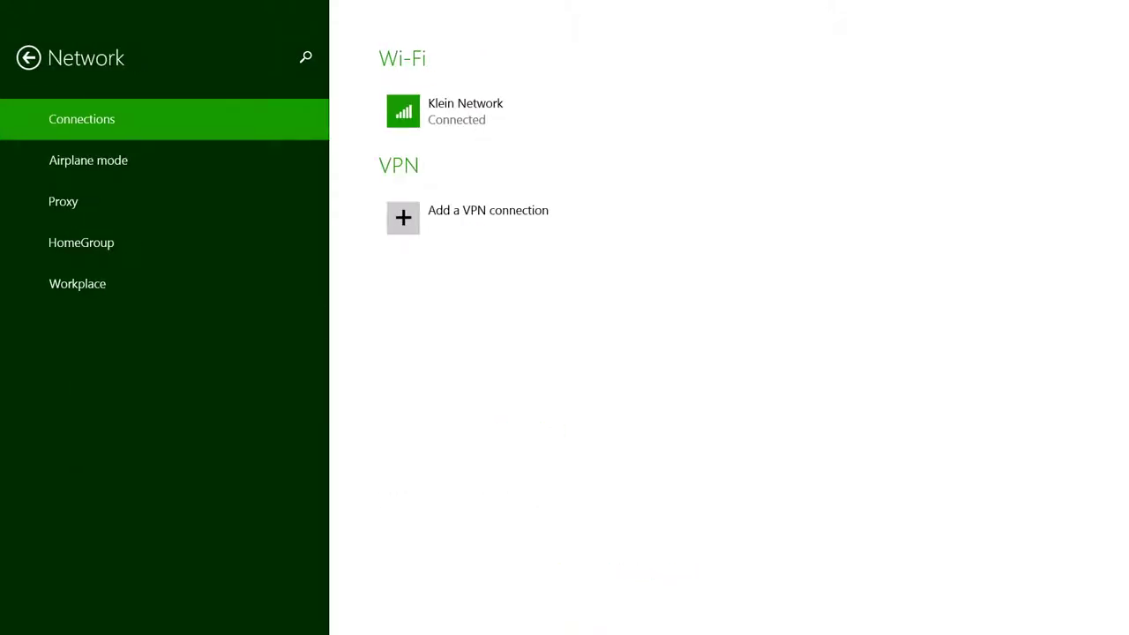
{"action": "left_click", "coordinate": [78, 283]}
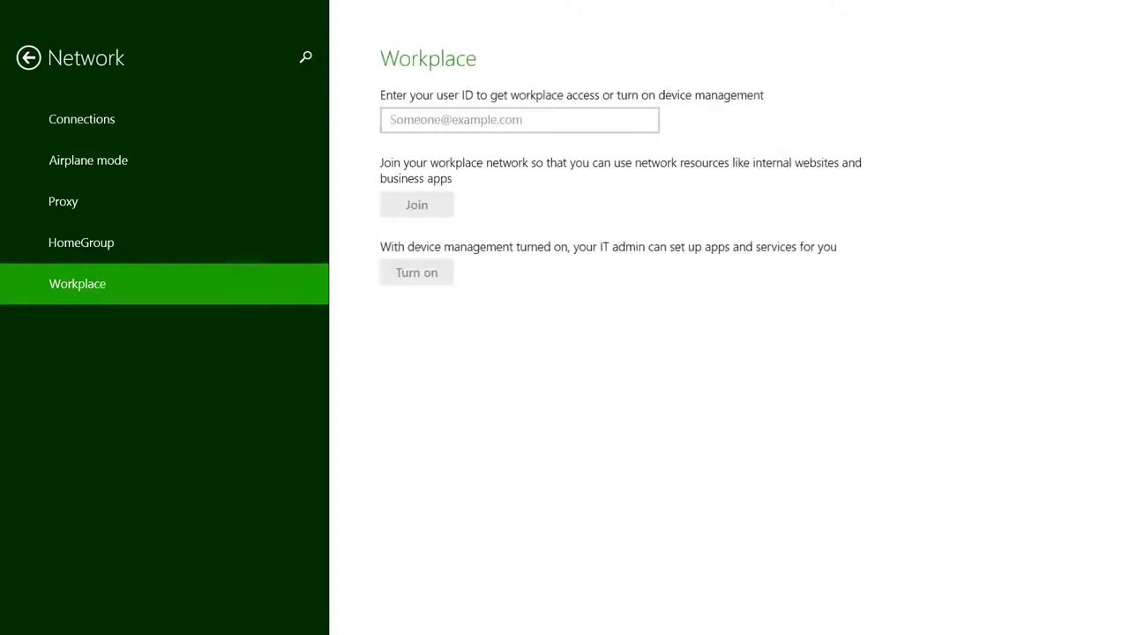
- Join the workplace with the organizational user ID and password, then return to the main PC settings page
{"action": "left_click", "coordinate": [518, 120]}
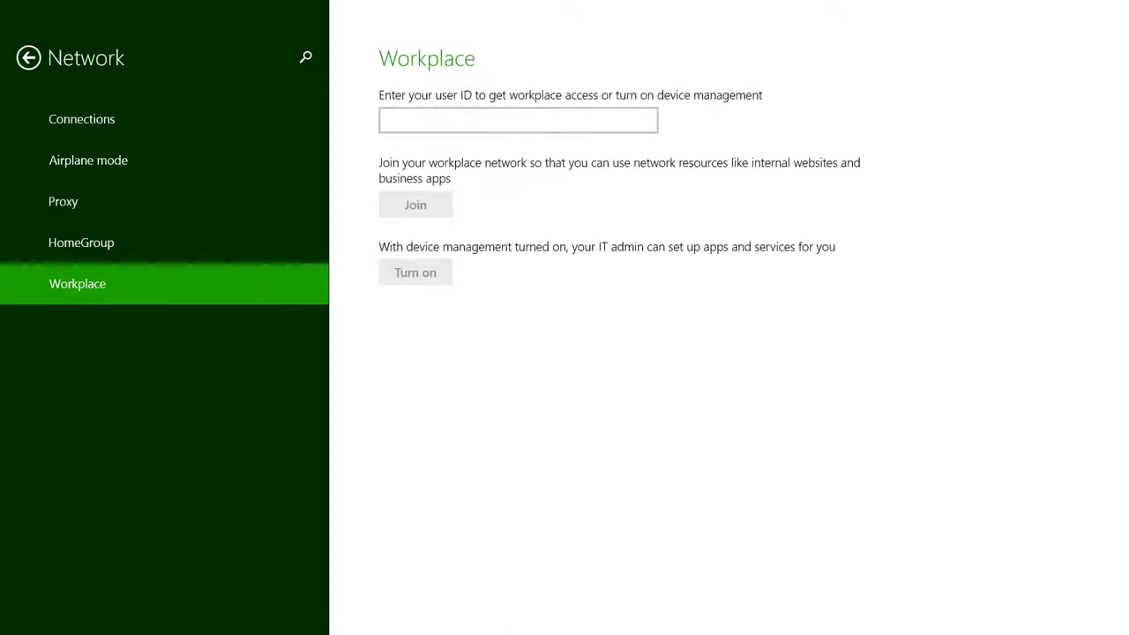
{"action": "key", "text": "super+c"}
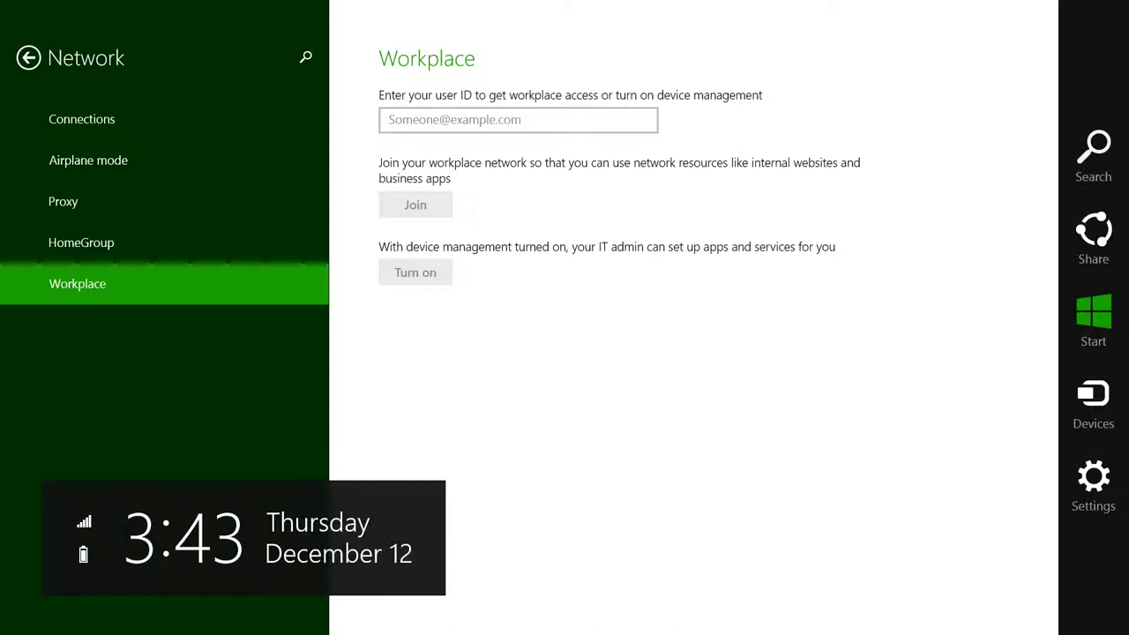
{"action": "key", "text": "Escape"}
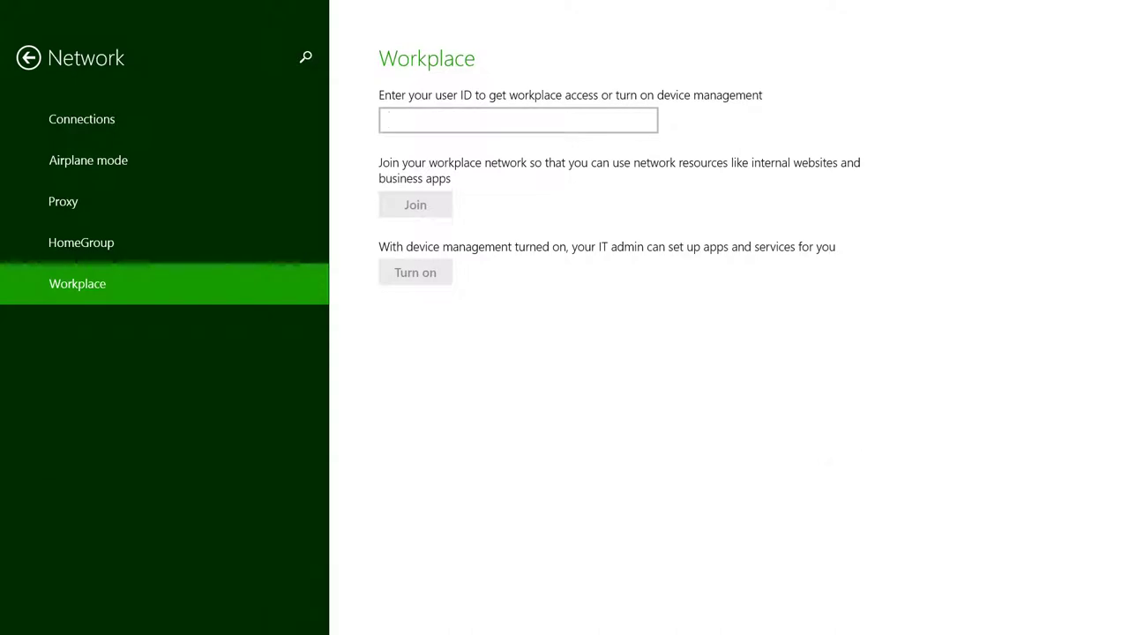
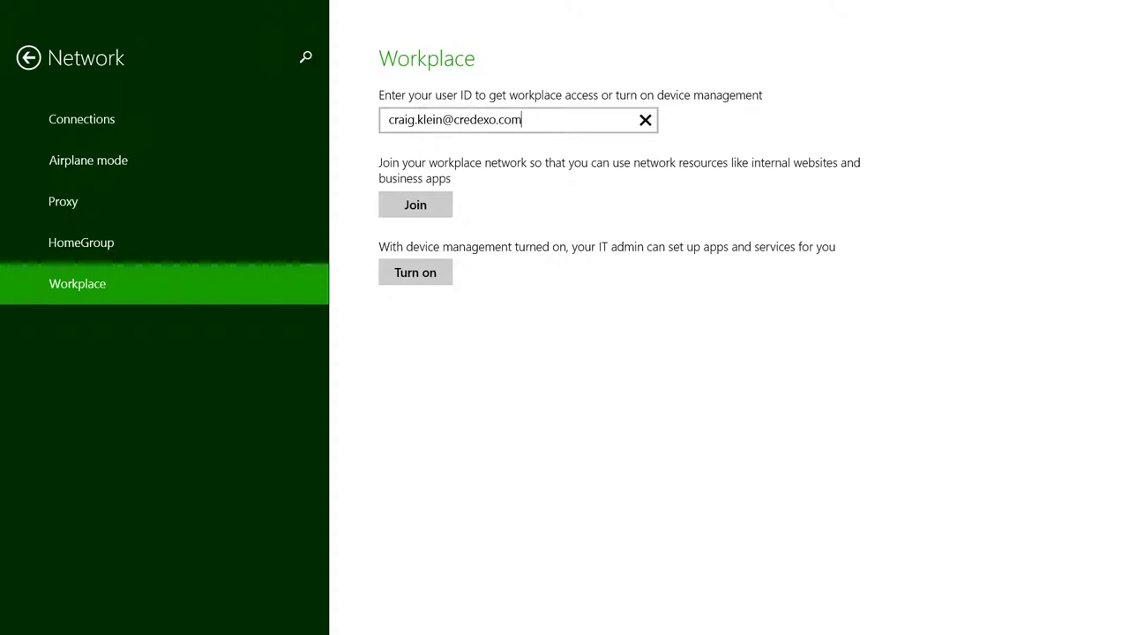
{"action": "key", "text": "Return"}
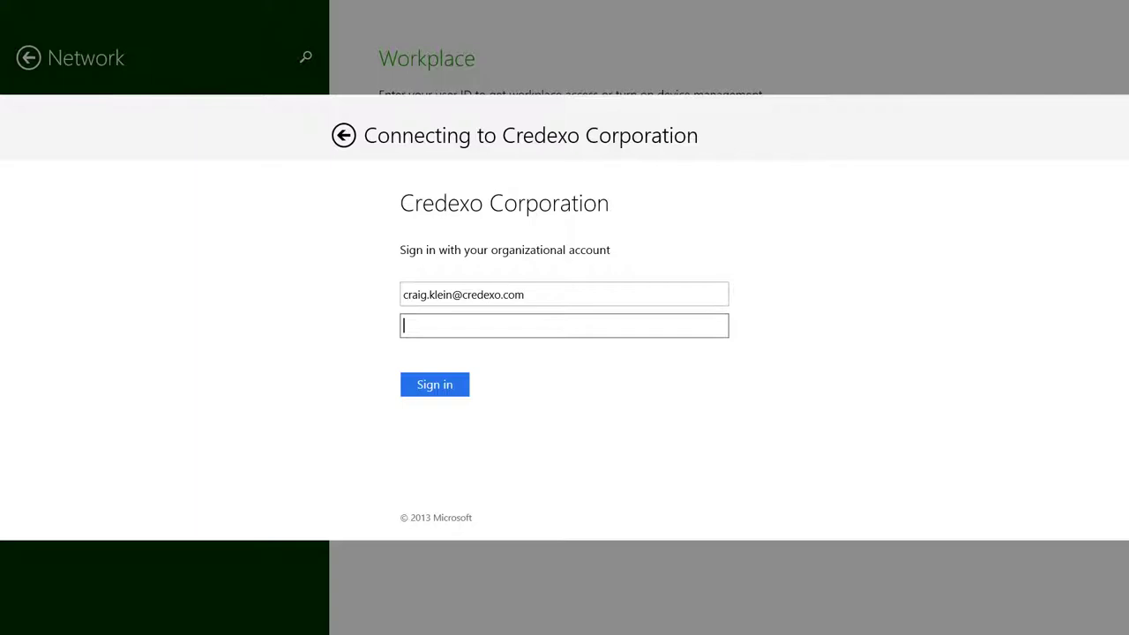
{"action": "type", "text": "••••••••"}
{"action": "key", "text": "Return"}
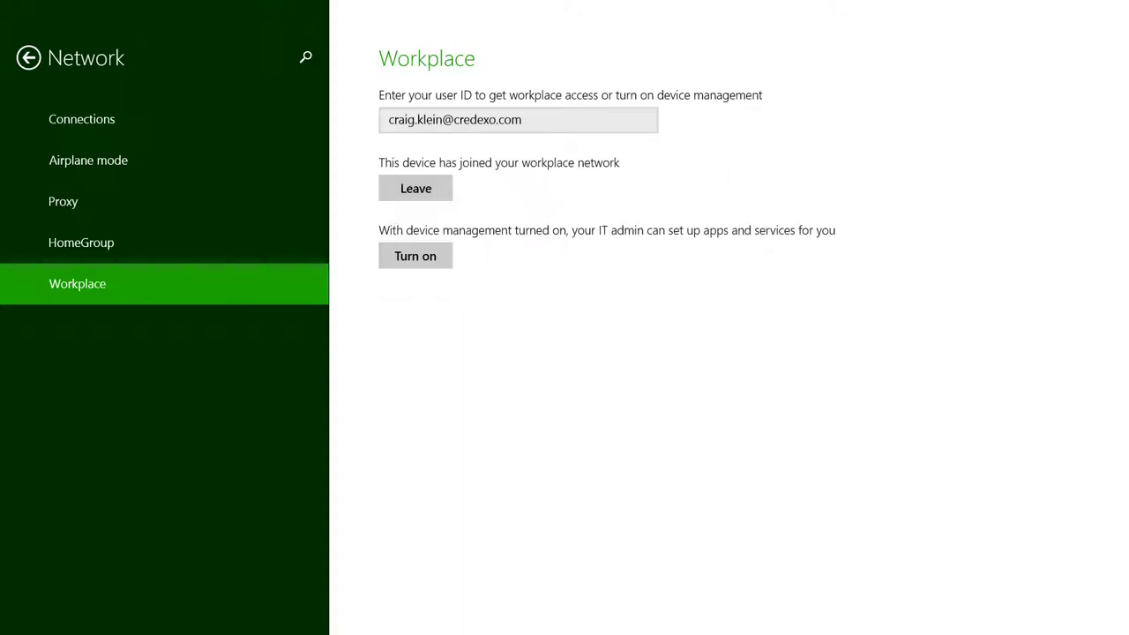
{"action": "key", "text": "alt+Left"}
- From the desktop, open Internet Explorer and load the myid.credexo.com/identitymanagement portal
{"action": "key", "text": "super+c"}
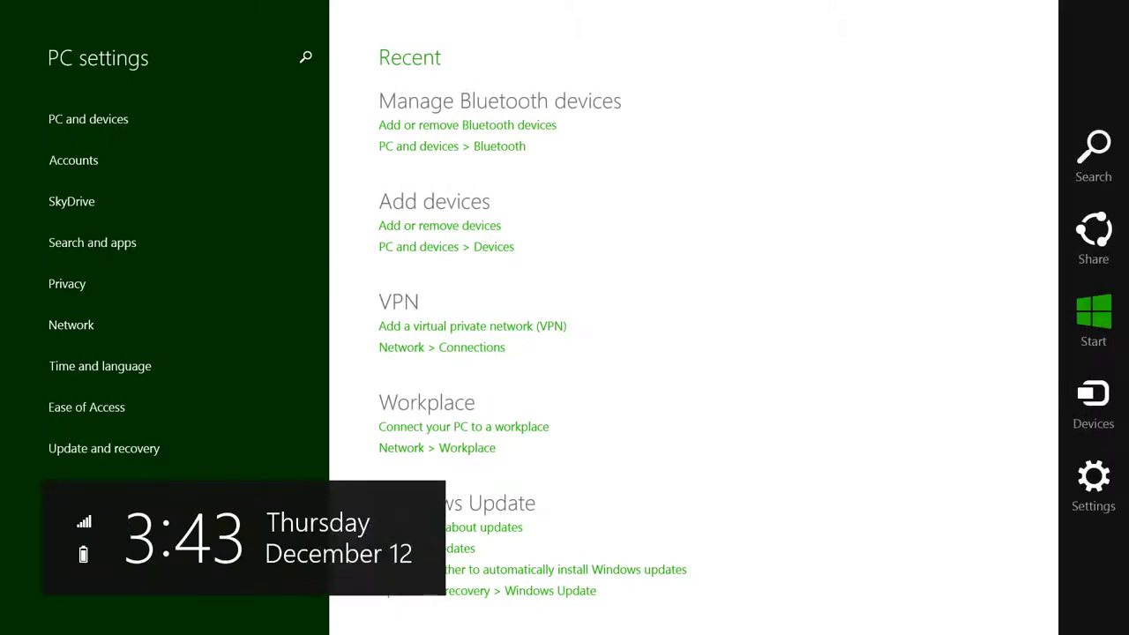
{"action": "key", "text": "super"}
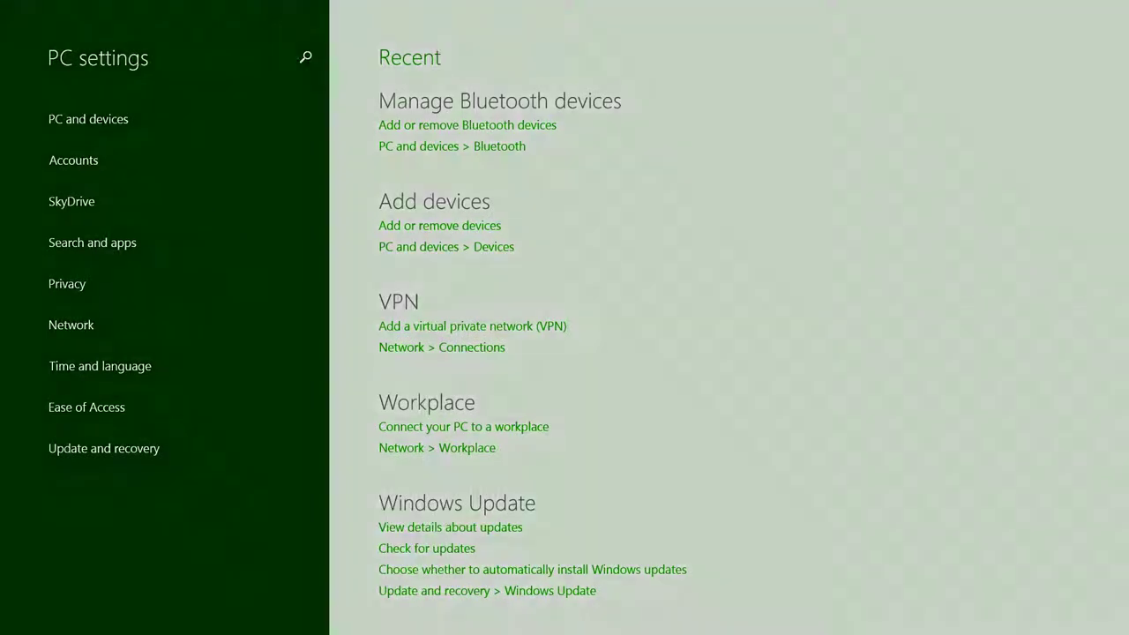
{"action": "key", "text": "super+d"}
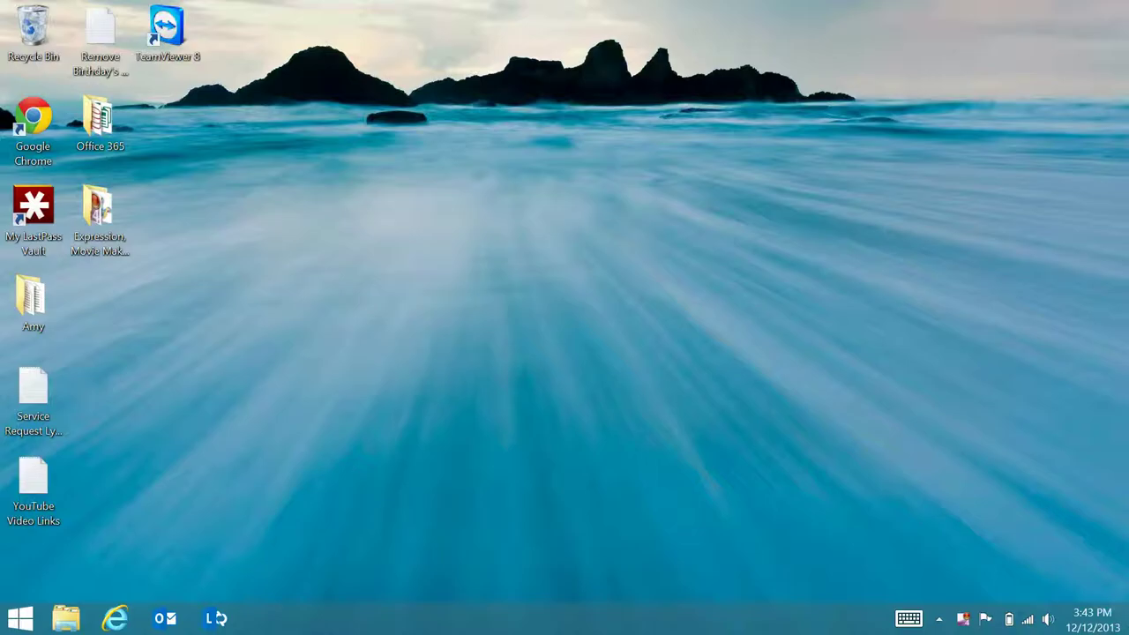
{"action": "left_click", "coordinate": [114, 618]}
{"action": "left_click", "coordinate": [349, 32]}
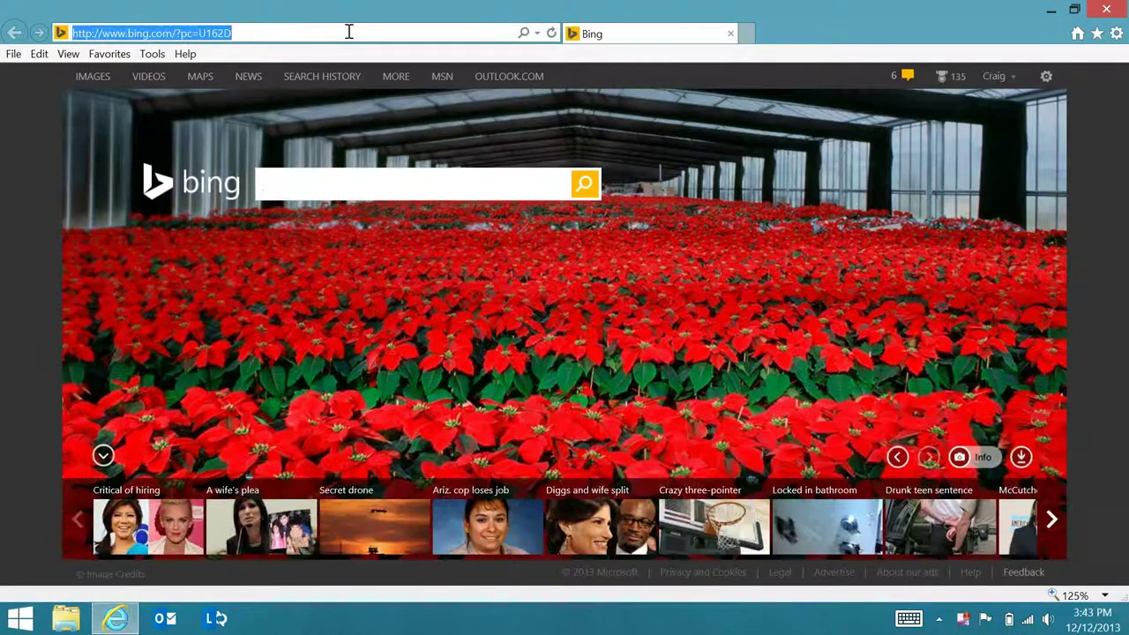
{"action": "type", "text": "myid.credexo.com/"}
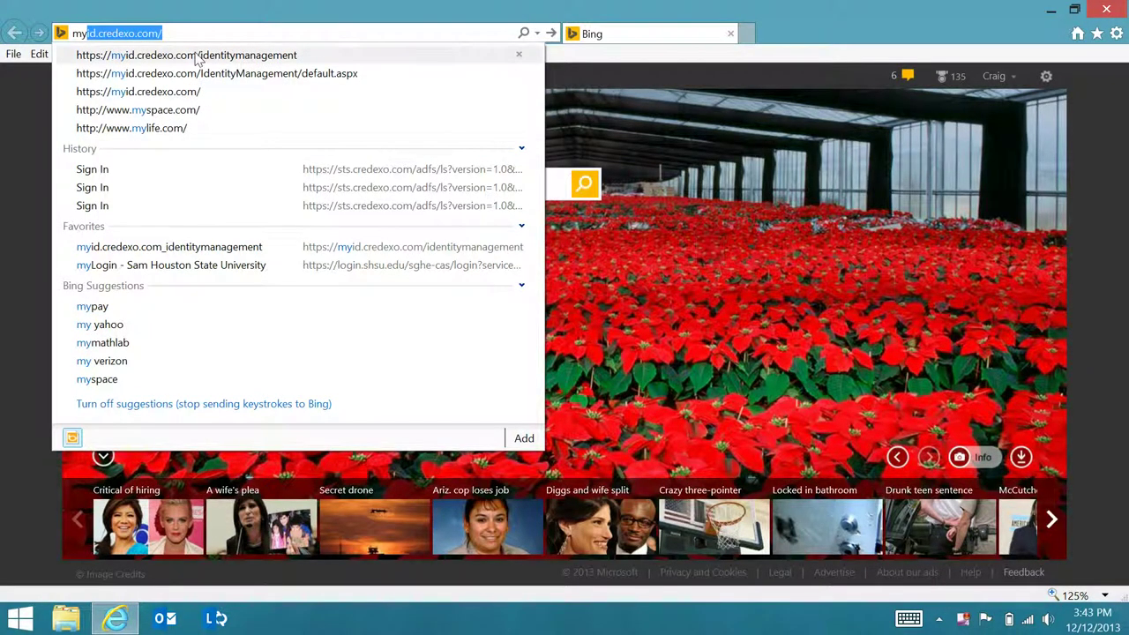
{"action": "left_click", "coordinate": [197, 56]}
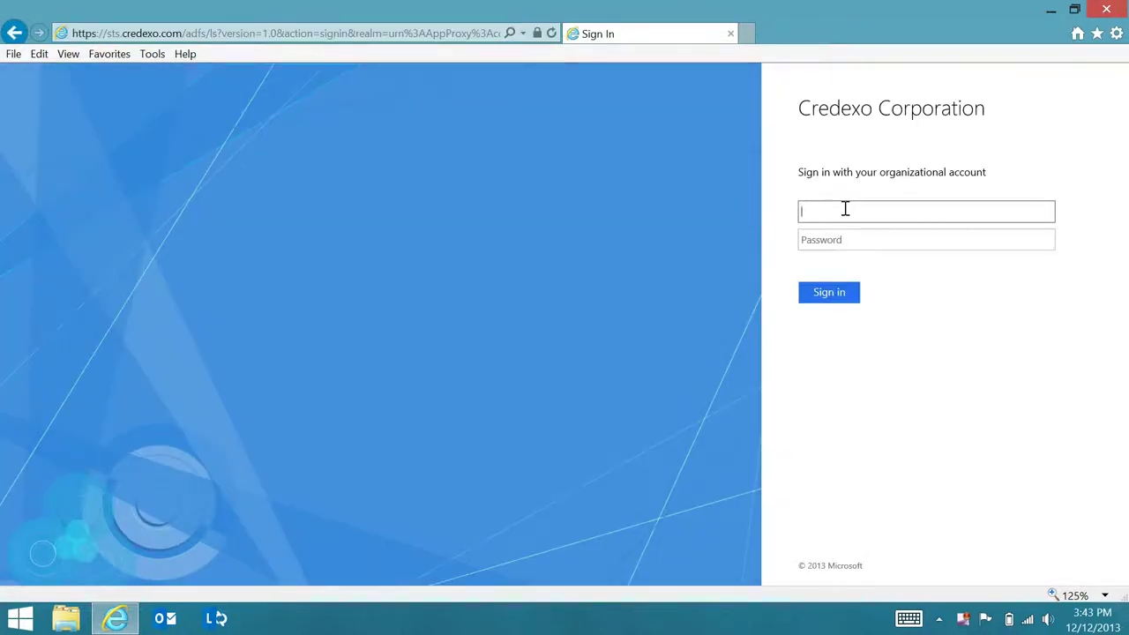
- Sign in on the Credexo page with the organizational user name and password, then close the browser
{"action": "key", "text": "Tab"}
{"action": "type", "text": "********"}
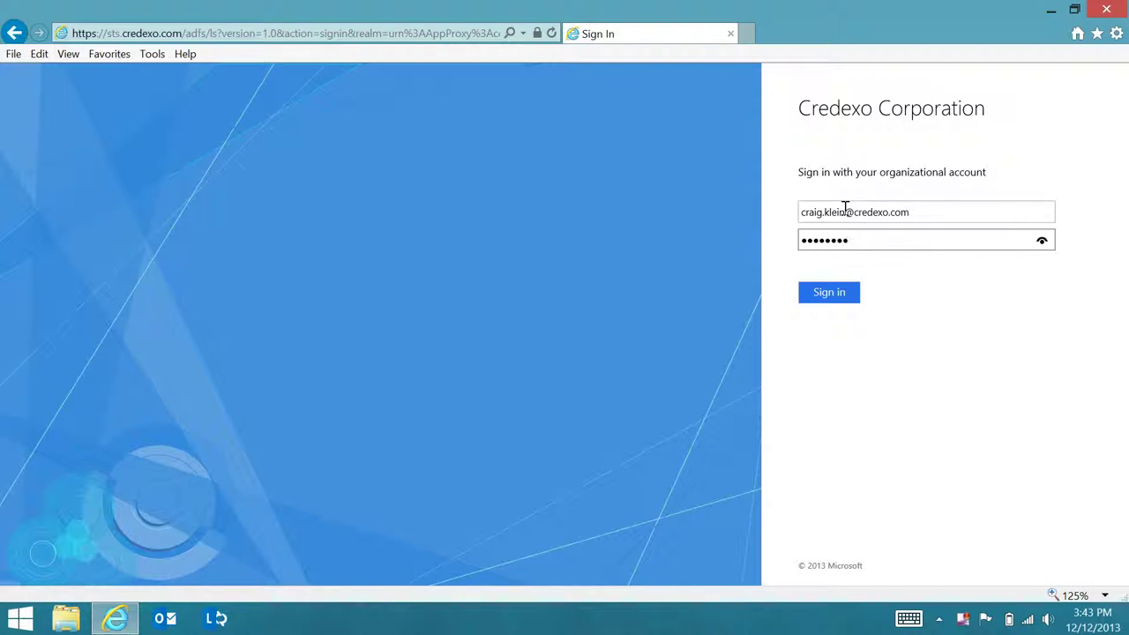
{"action": "left_click", "coordinate": [835, 292]}
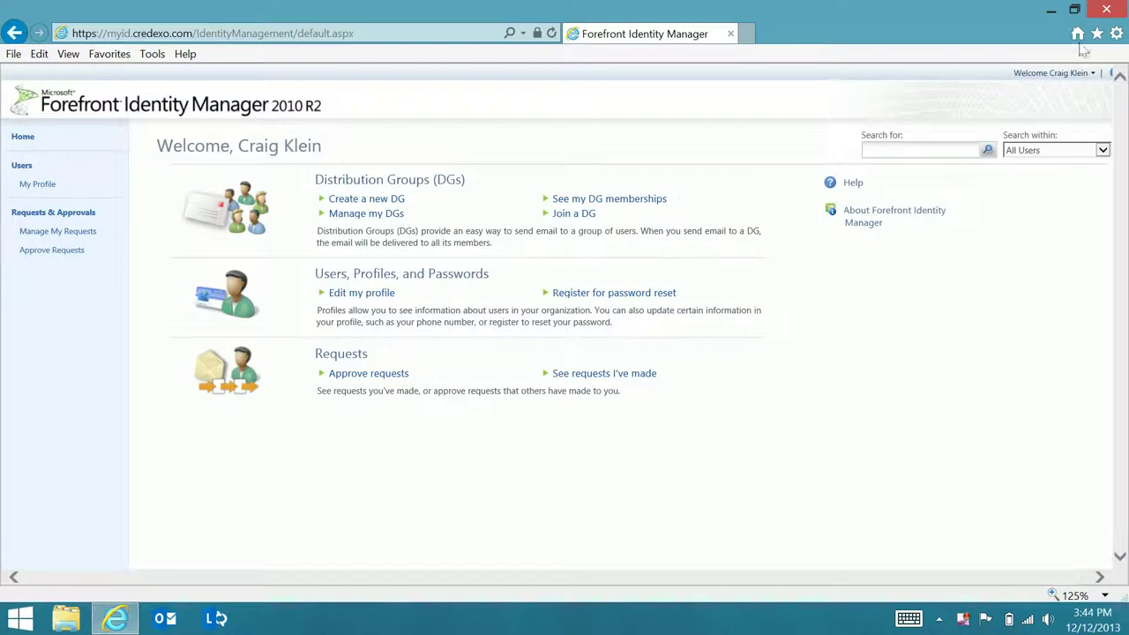
{"action": "left_click", "coordinate": [1106, 9]}
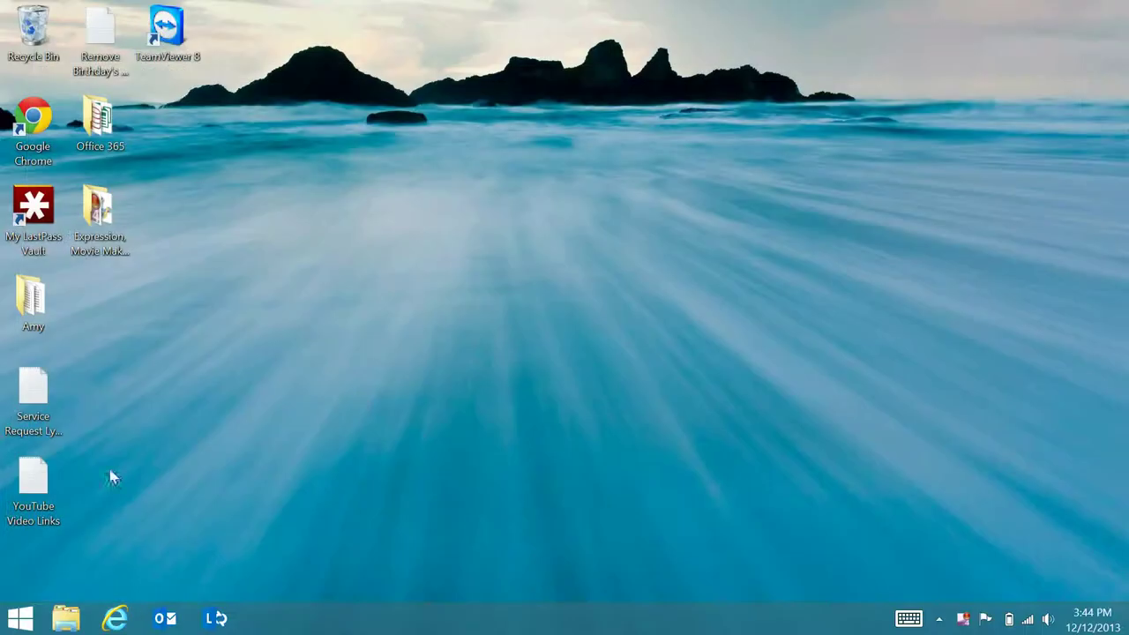
- Reopen Internet Explorer and briefly open, then close, the Organize favorites window
{"action": "left_click", "coordinate": [132, 617]}
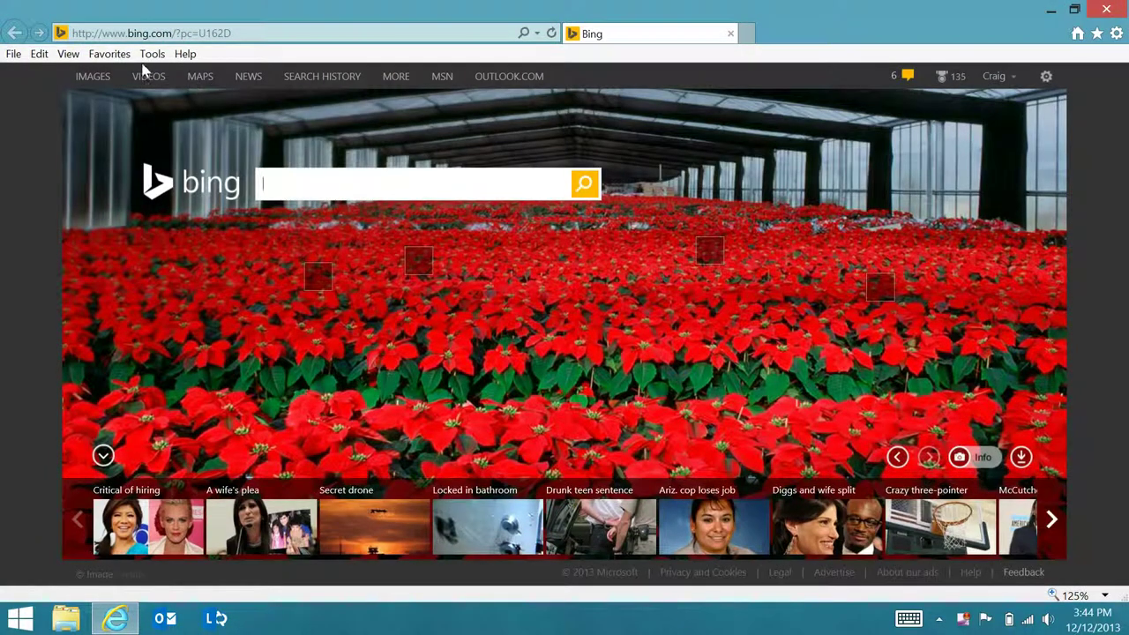
{"action": "left_click", "coordinate": [109, 54]}
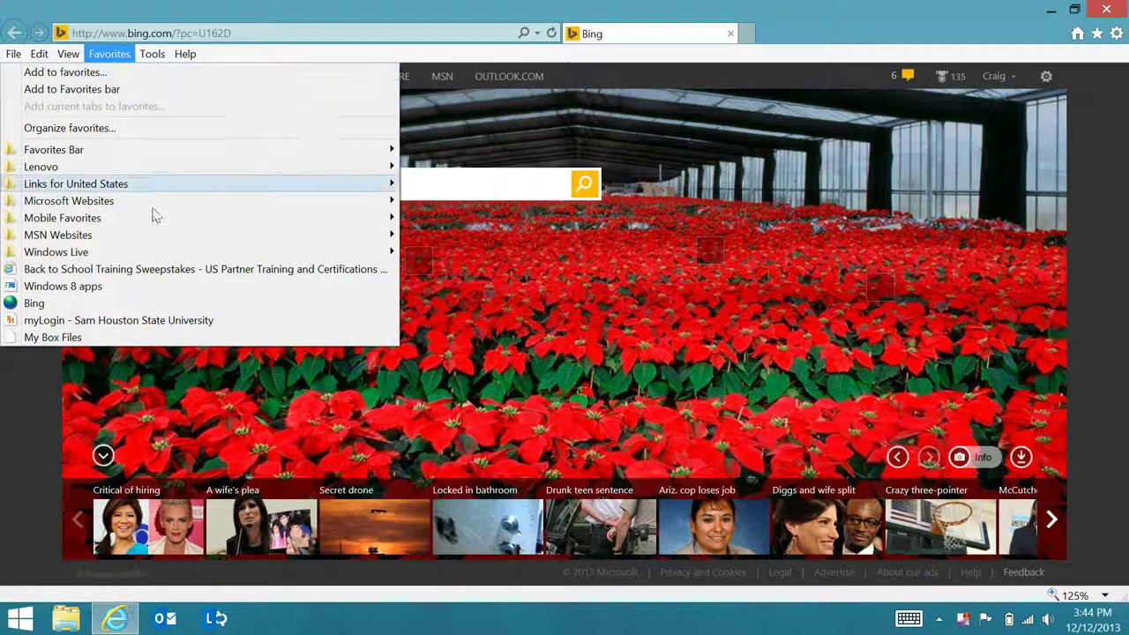
{"action": "left_click", "coordinate": [389, 130]}
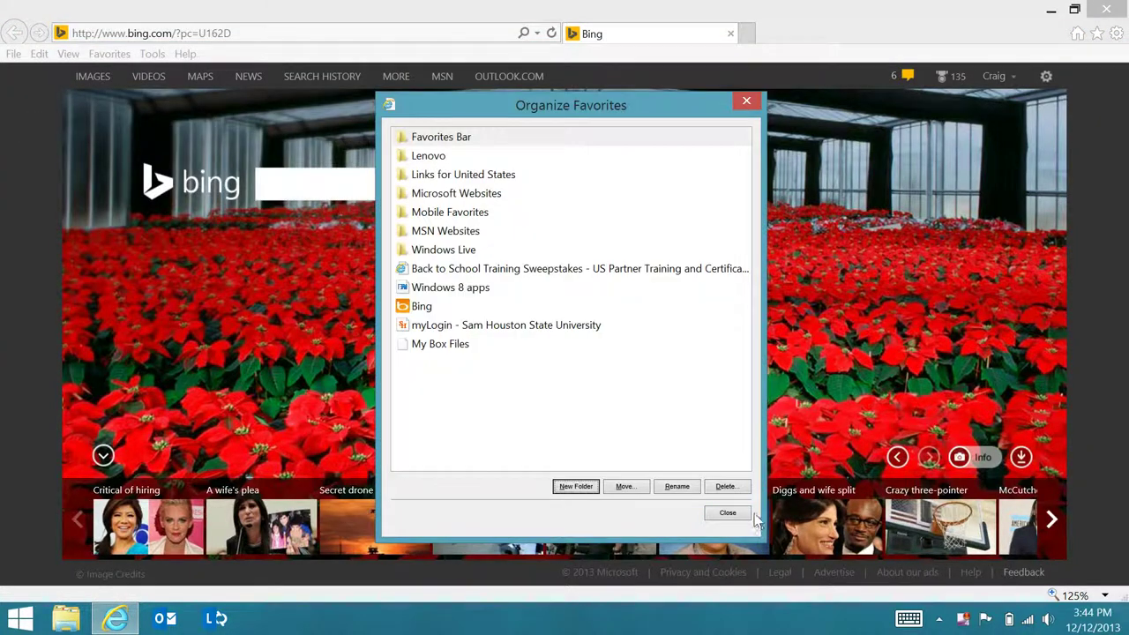
{"action": "left_click", "coordinate": [726, 512]}
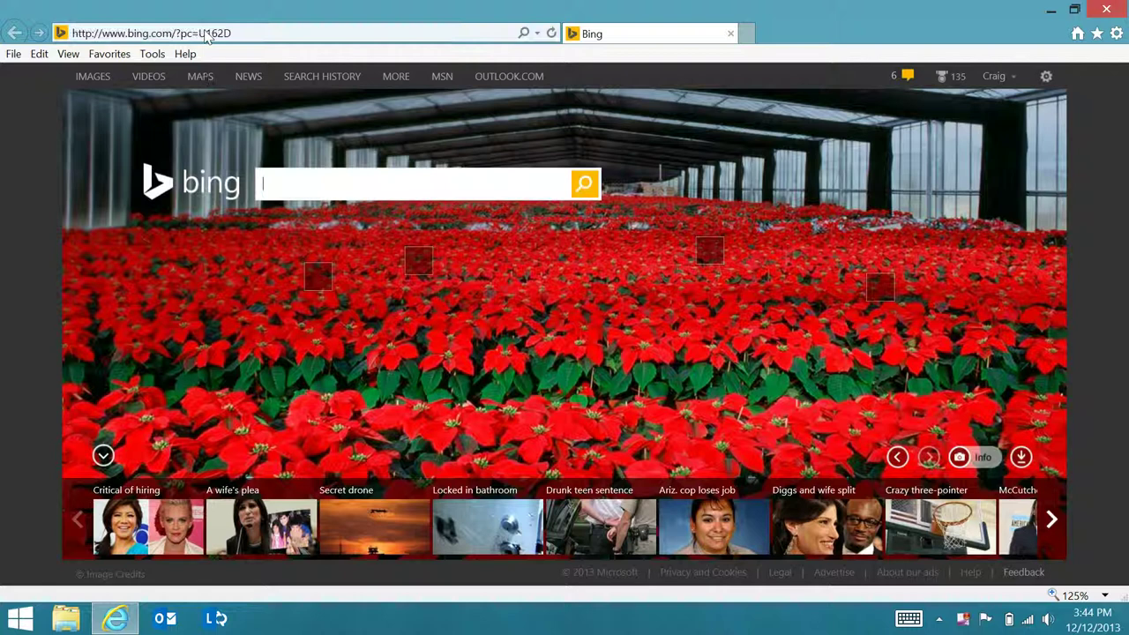
- Request the myid.credexo.com/identitymanagement portal from the address bar suggestions
{"action": "left_click", "coordinate": [205, 34]}
{"action": "type", "text": "myid.credexo.com/"}
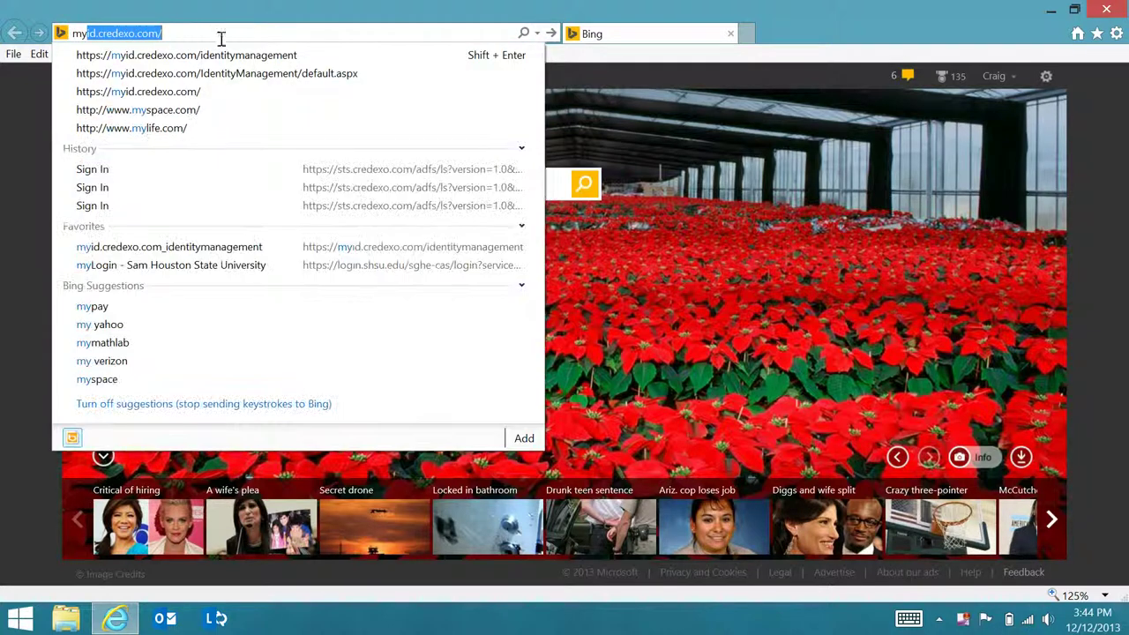
{"action": "left_click", "coordinate": [220, 54]}
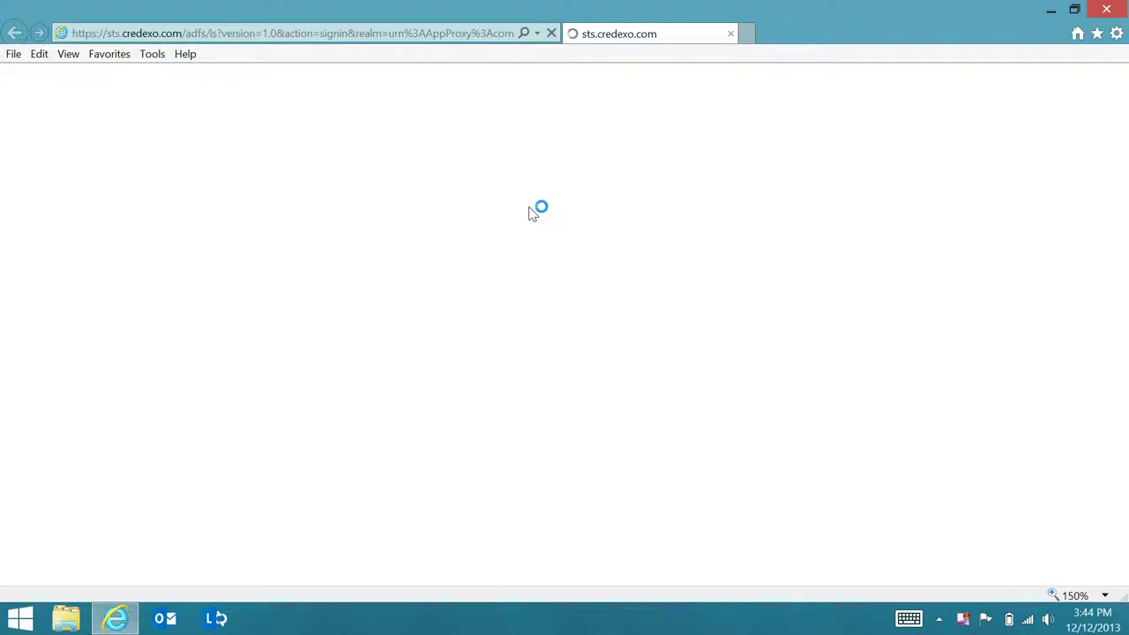